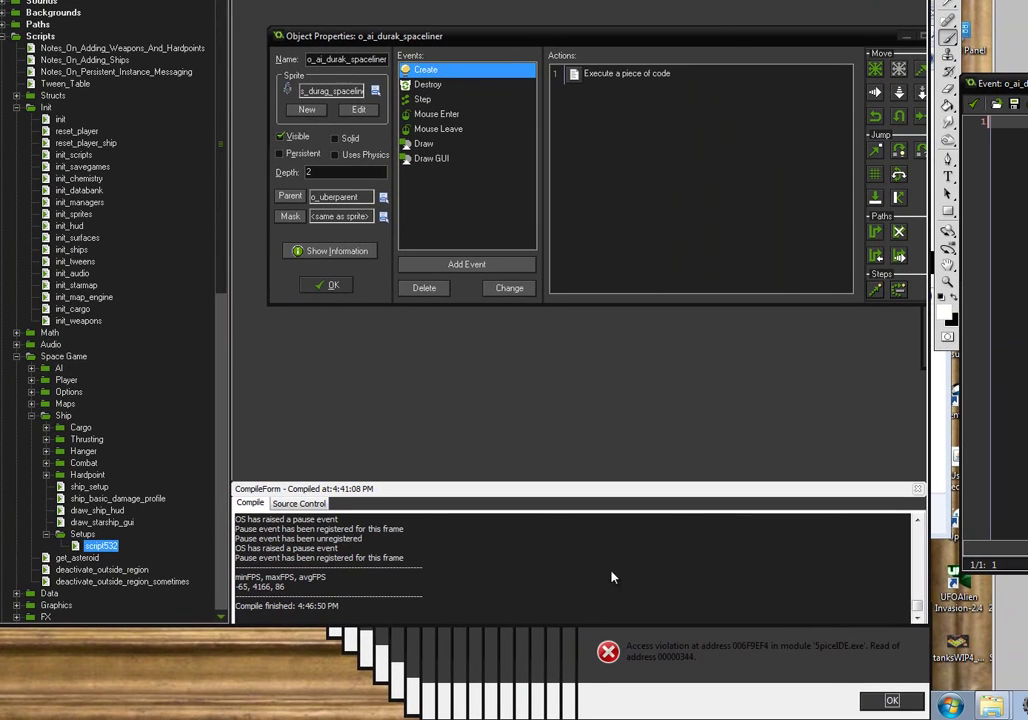
# Dismiss the three cascading Access violation error dialogs with OK
pyautogui.click(907, 707)
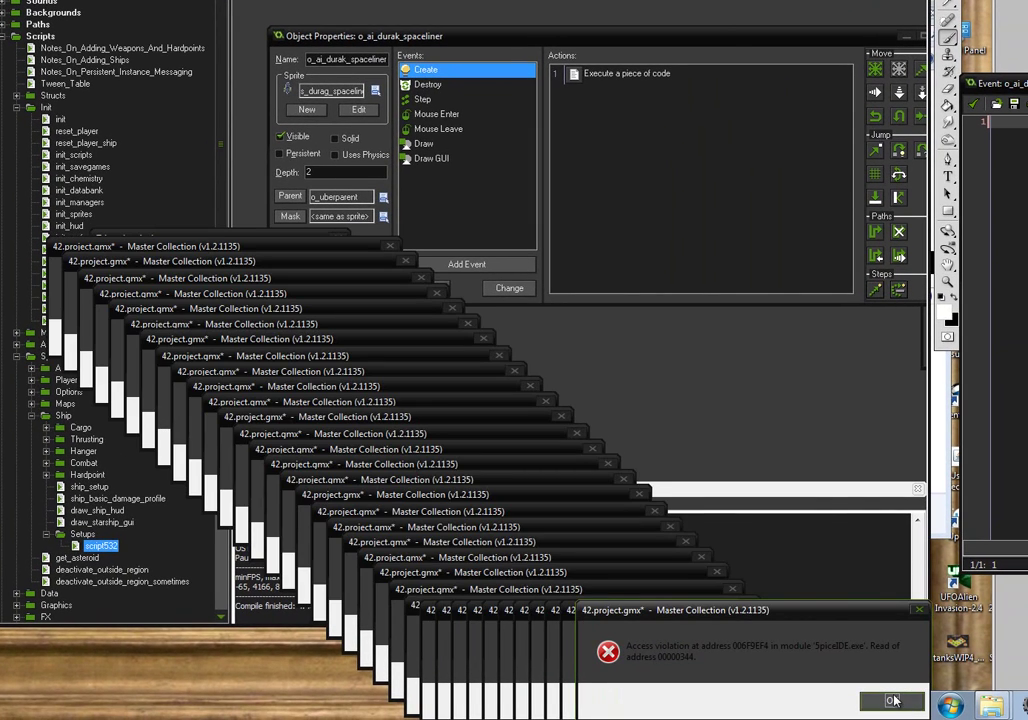
pyautogui.click(893, 700)
pyautogui.click(893, 700)
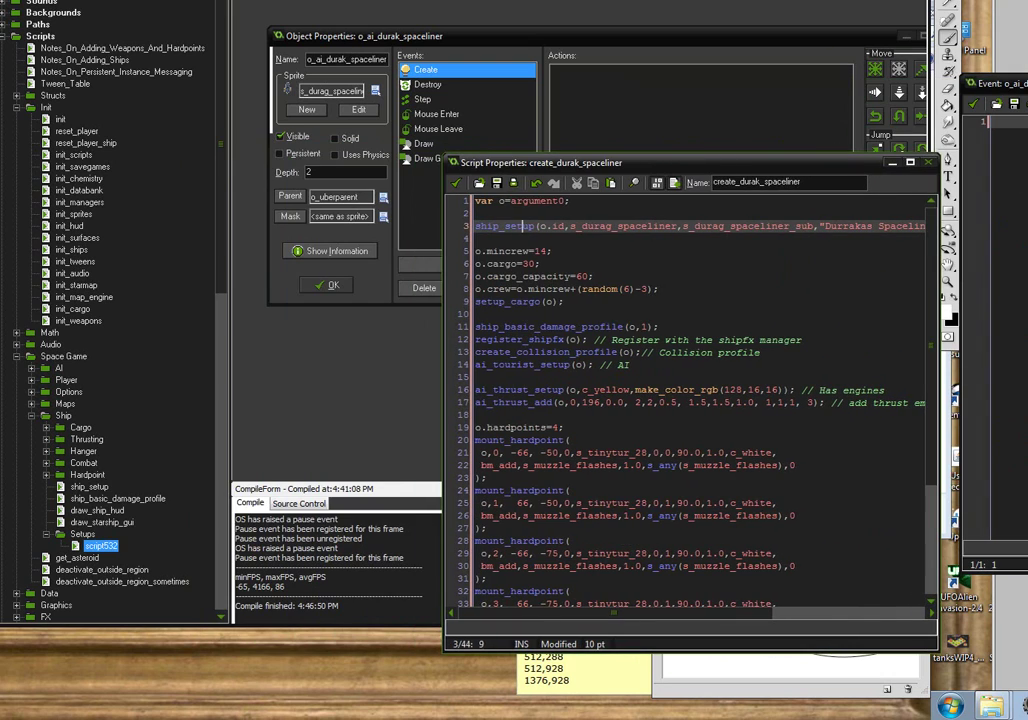
pyautogui.moveTo(540, 170)
pyautogui.mouseDown()
pyautogui.moveTo(454, 327)
pyautogui.moveTo(155, 100)
pyautogui.mouseUp()
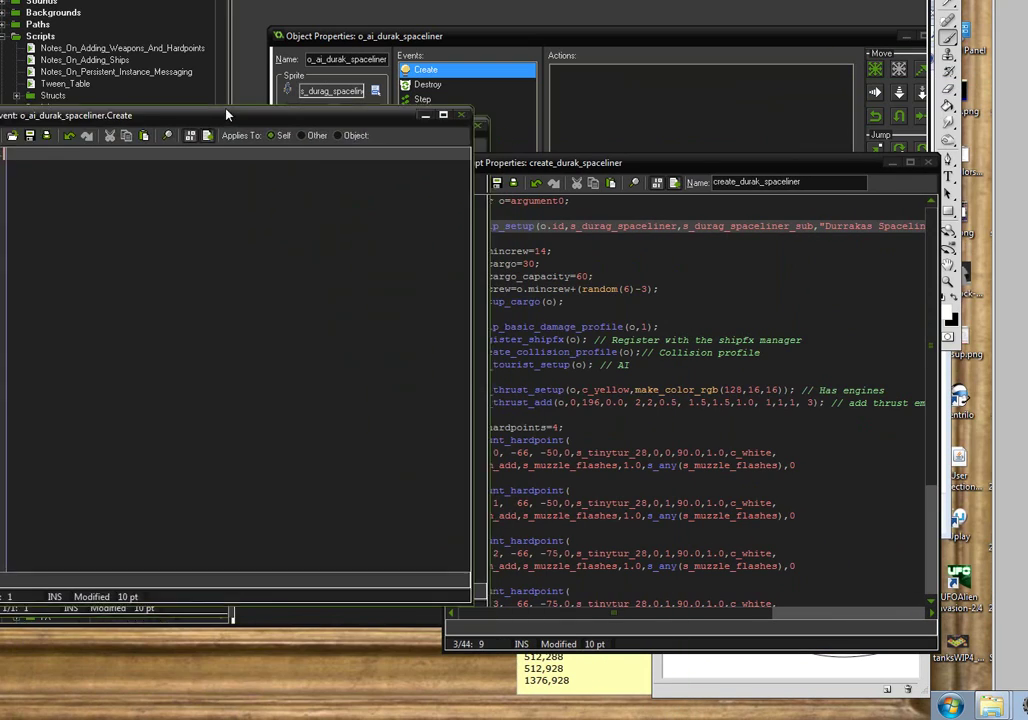
pyautogui.click(580, 238)
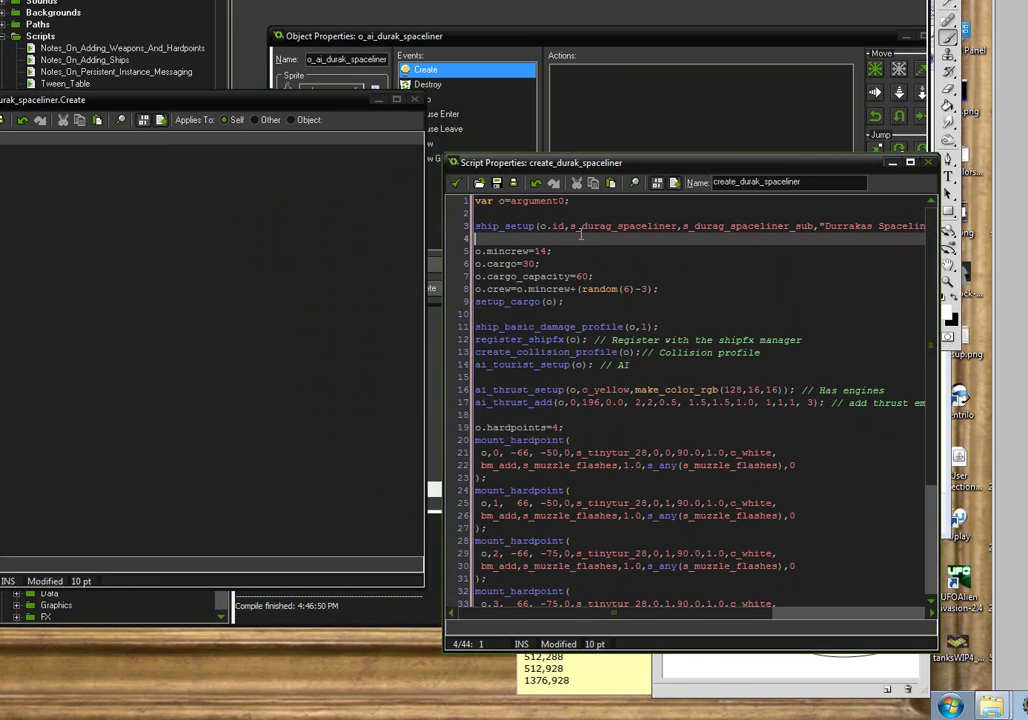
pyautogui.click(287, 222)
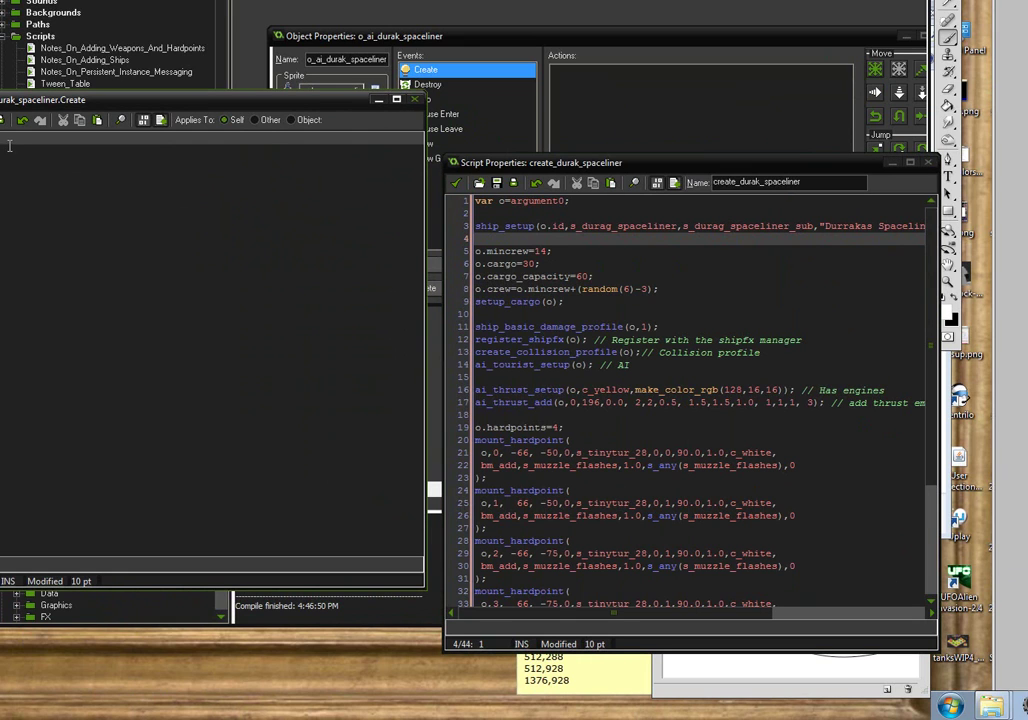
pyautogui.doubleClick(519, 225)
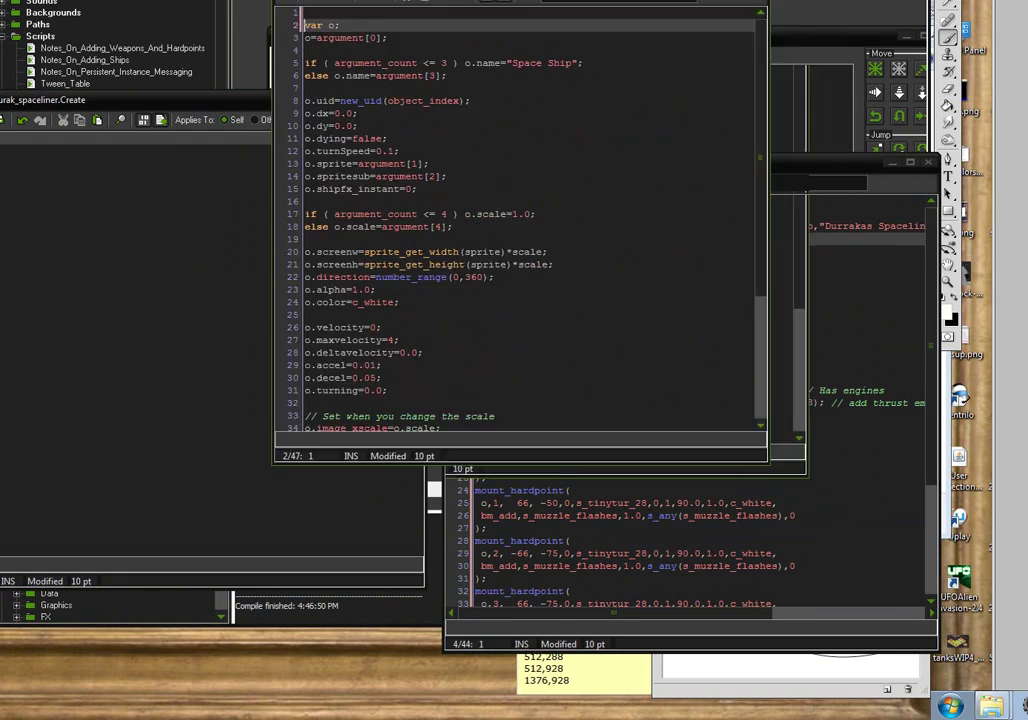
pyautogui.moveTo(520, 6); pyautogui.dragTo(386, 0)
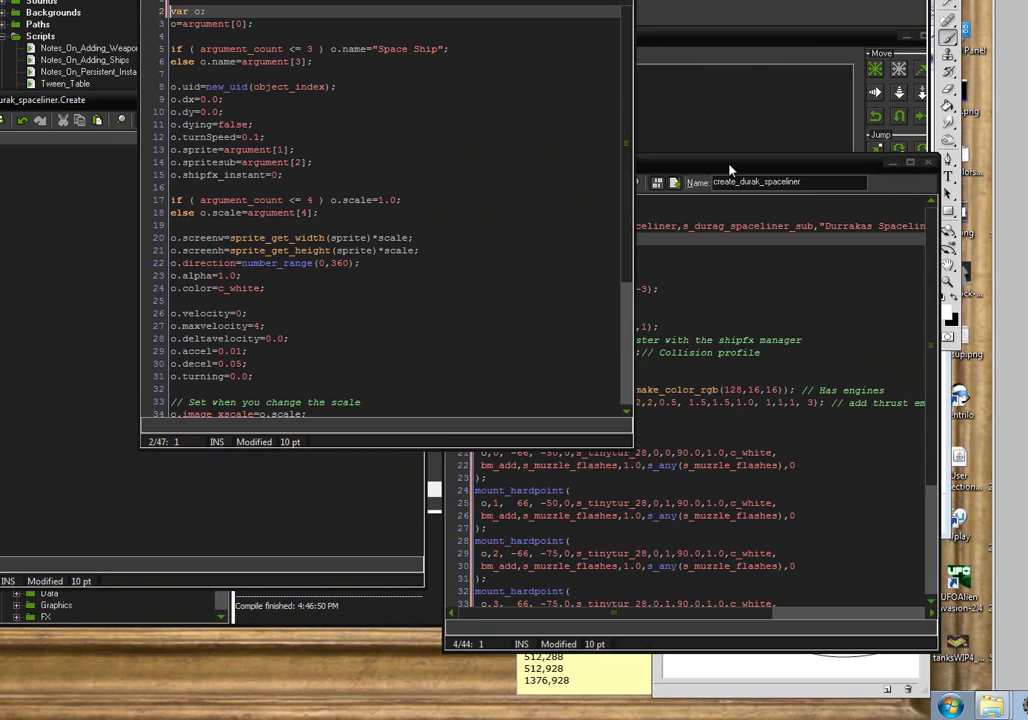
pyautogui.click(730, 168)
pyautogui.click(97, 105)
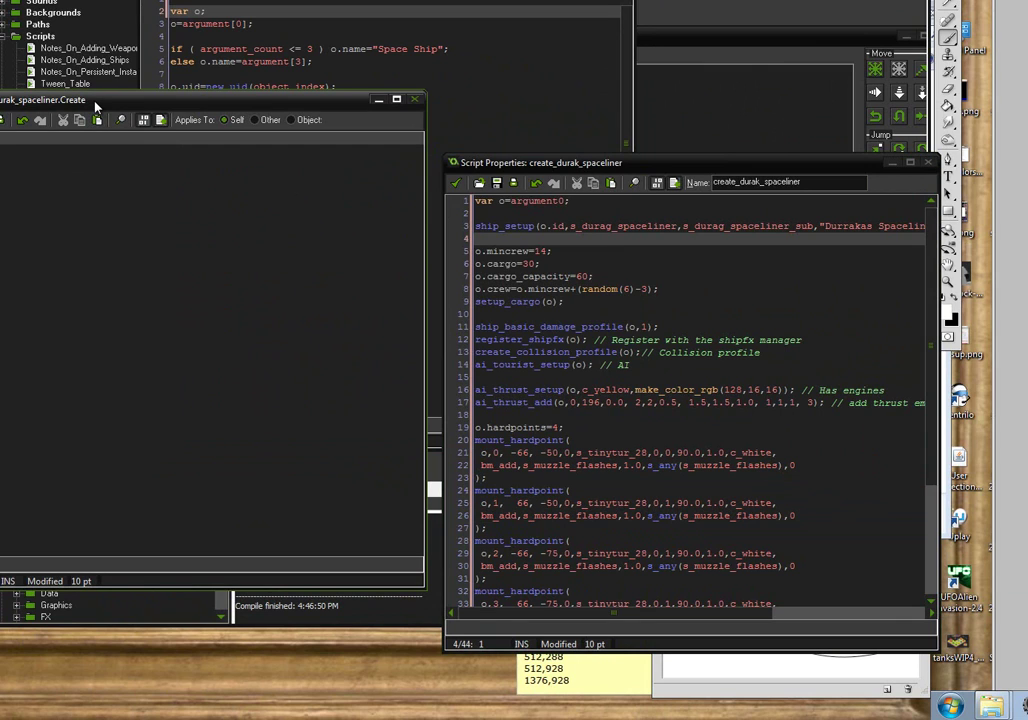
pyautogui.moveTo(97, 103); pyautogui.dragTo(142, 145)
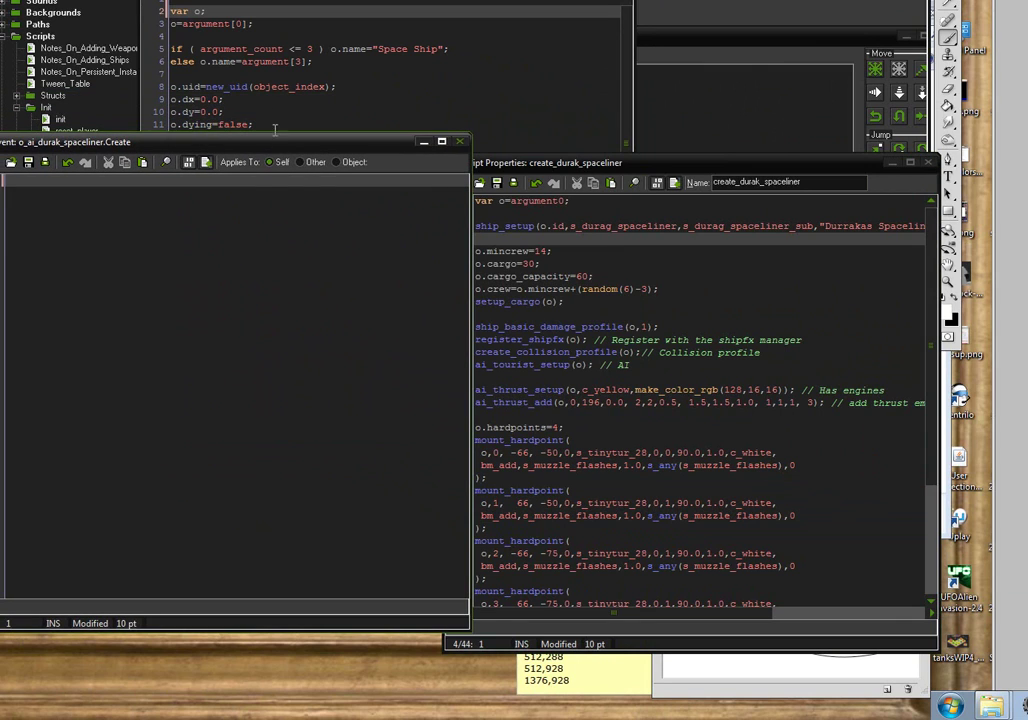
pyautogui.click(528, 222)
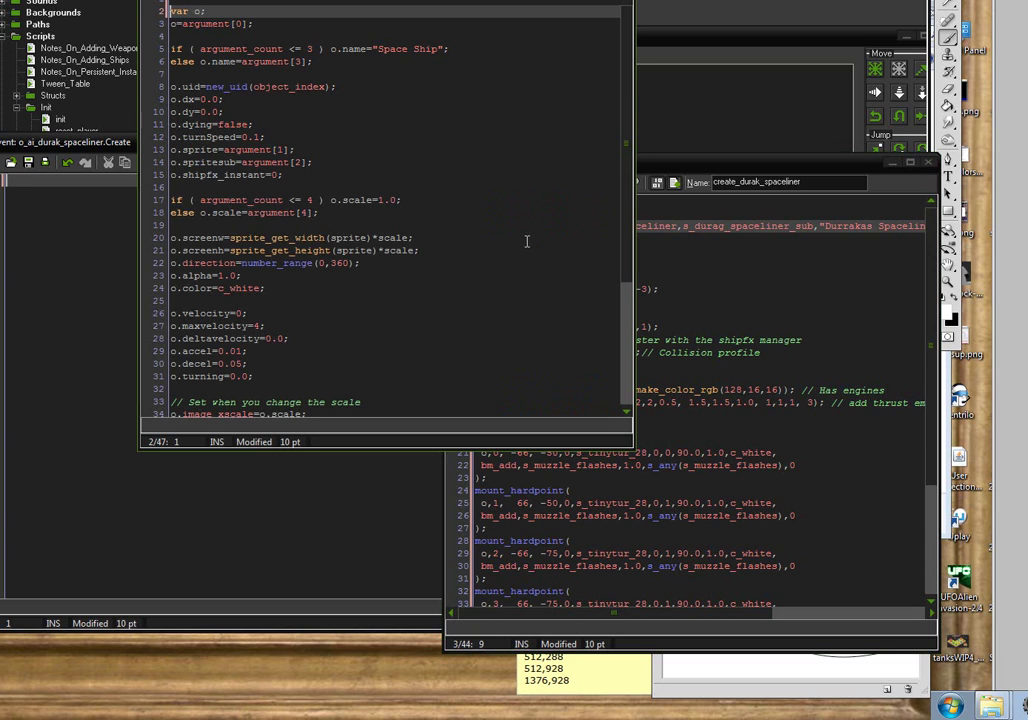
pyautogui.click(516, 226)
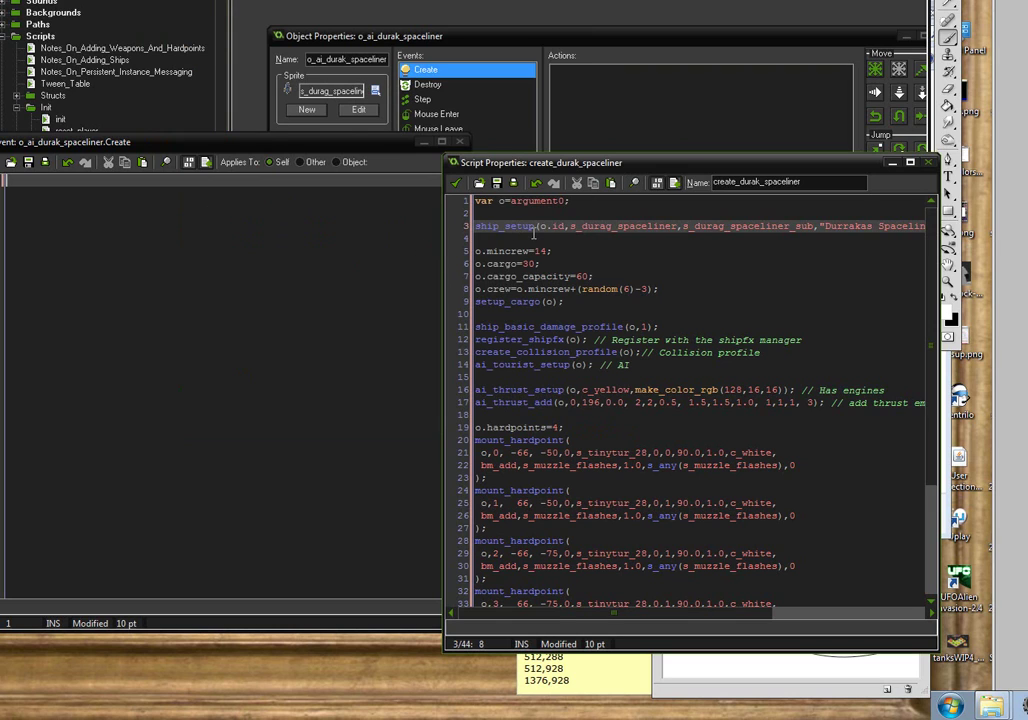
# Open the ship_setup definition from create_durak_spaceliner, then return to create_durak_spaceliner
pyautogui.middleClick(534, 232)
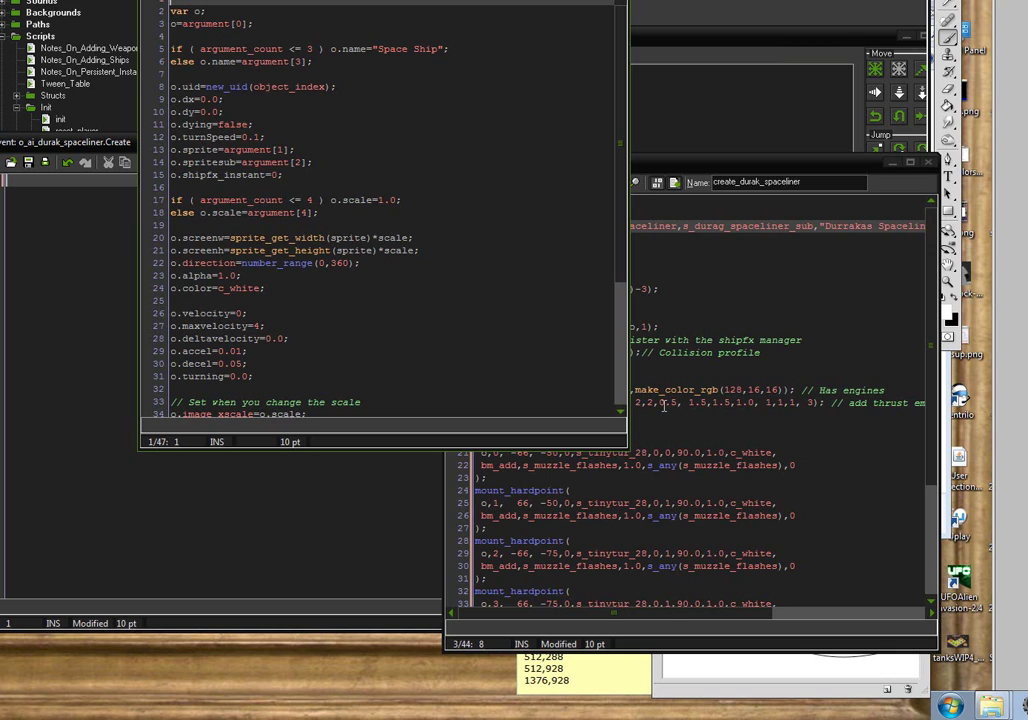
pyautogui.click(733, 366)
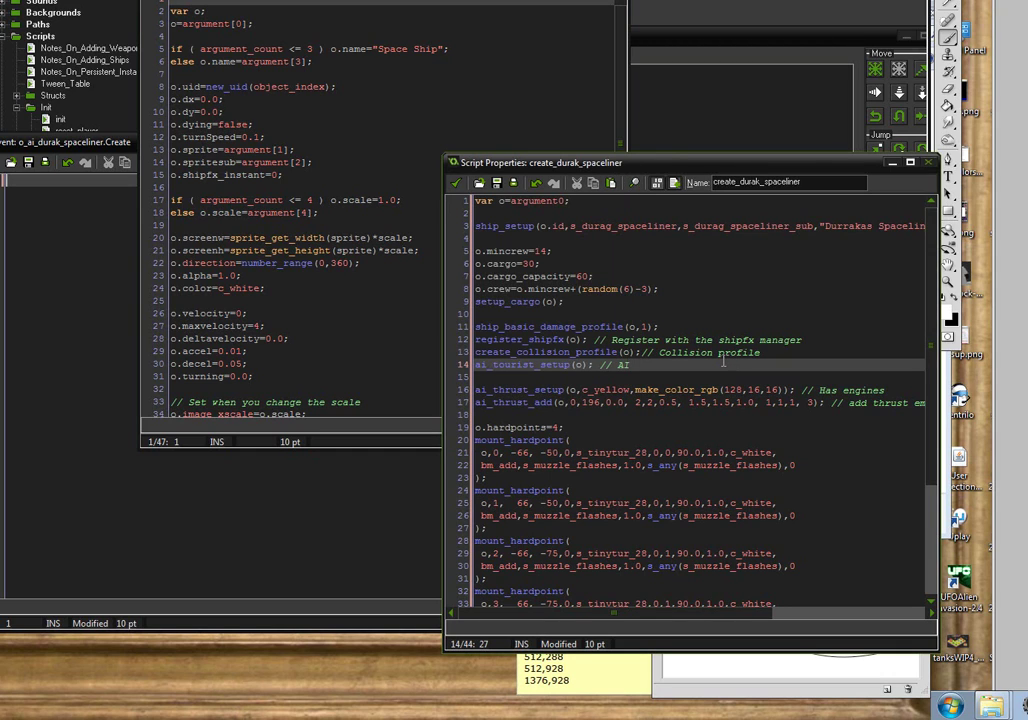